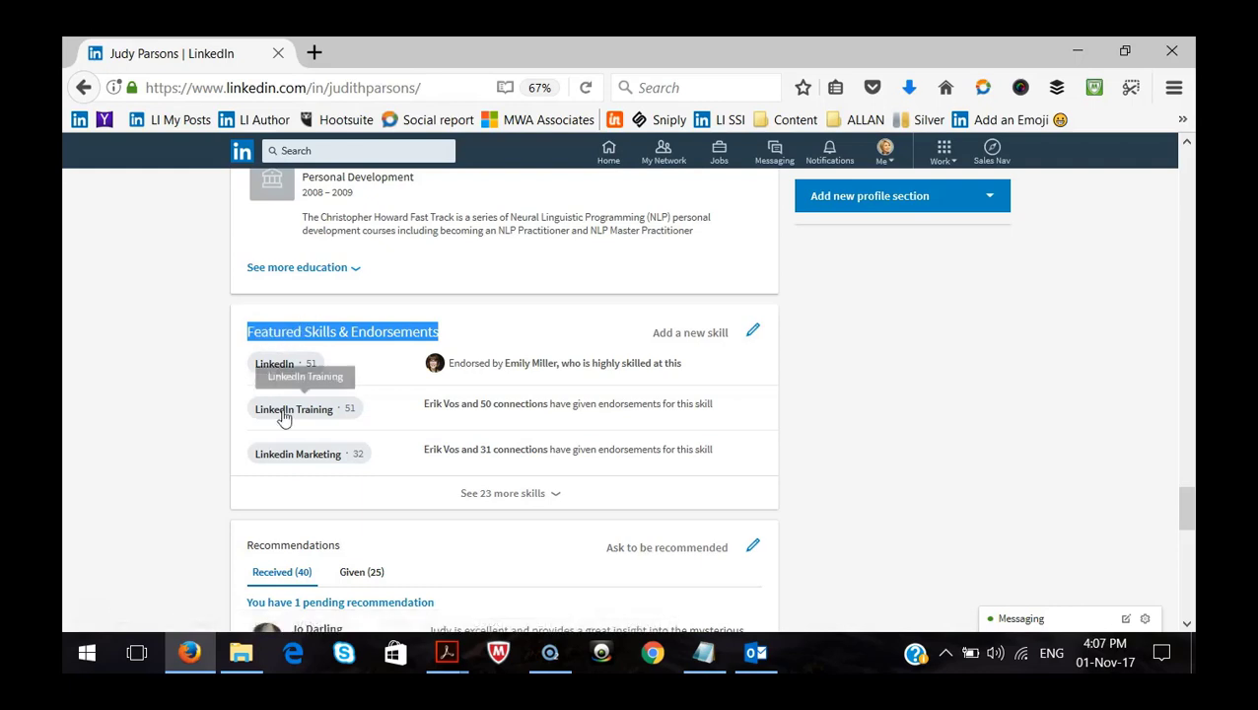
Expand the Featured Skills & Endorsements section and look through the complete list of skills
click(496, 502)
scroll(497, 360, down, 2)
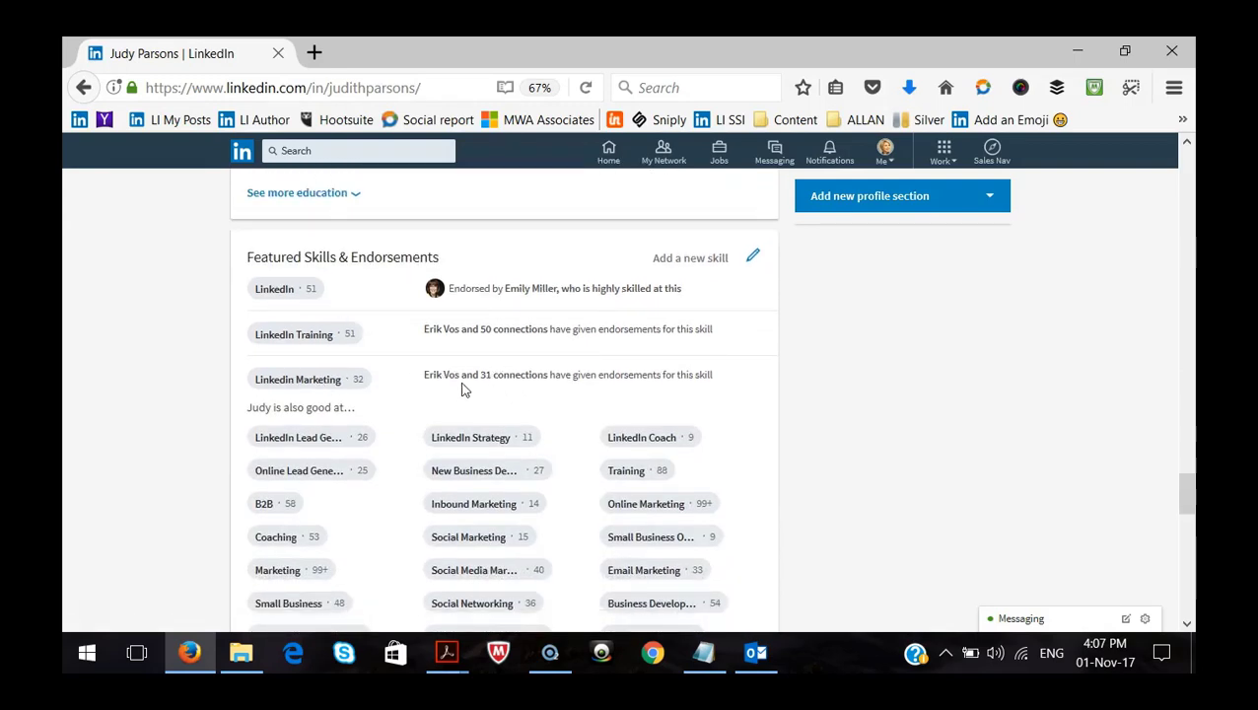
scroll(456, 394, down, 2)
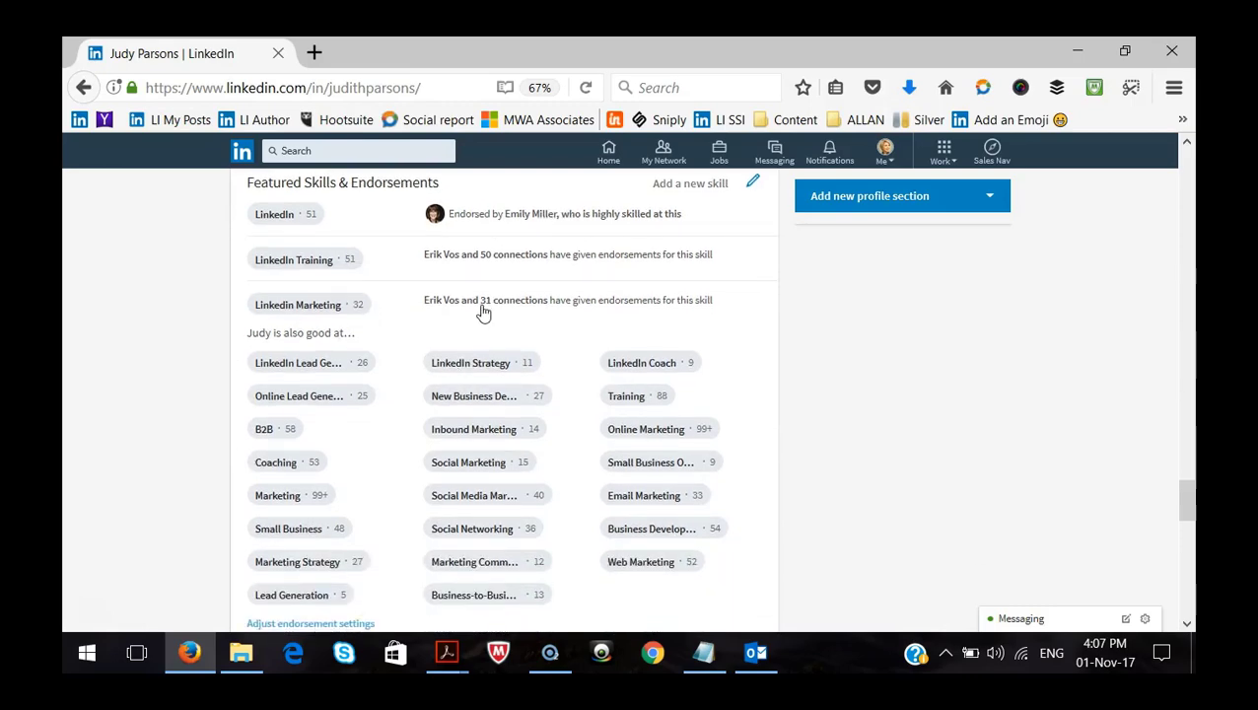
scroll(483, 315, down, 2)
scroll(666, 347, up, 2)
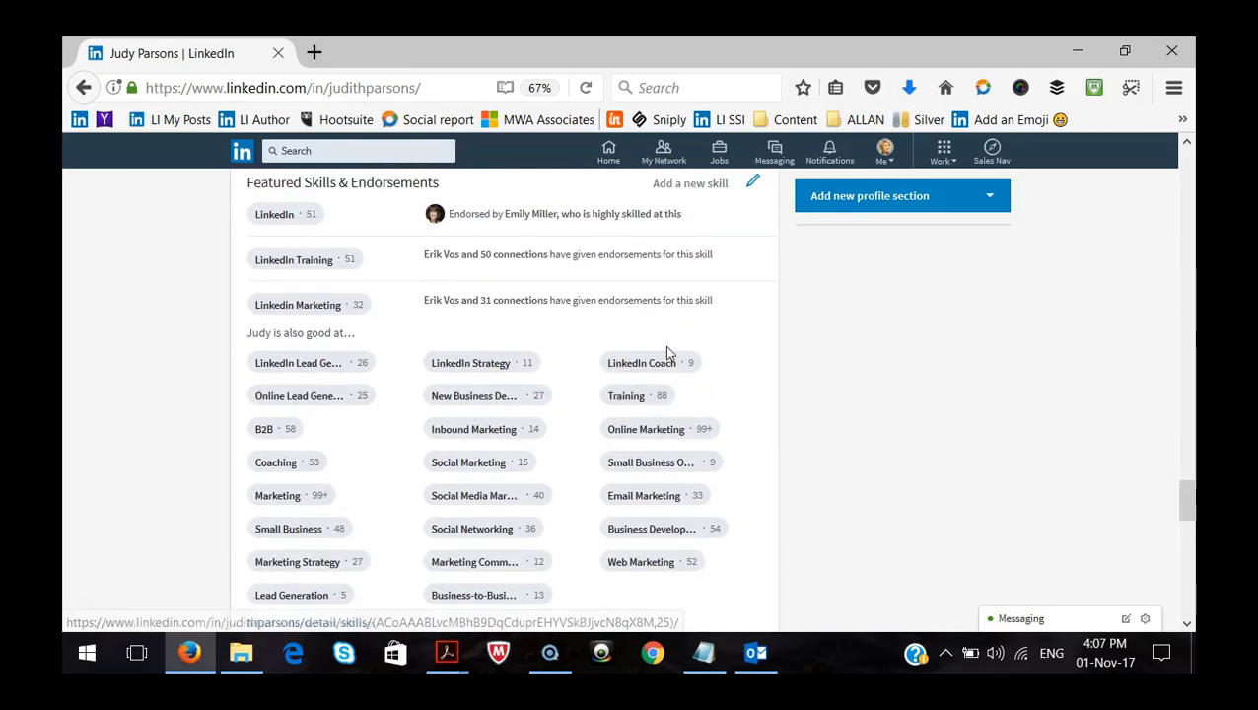
Edit the Skills & Endorsements order so that Training comes first, above LinkedIn, and save the new order
scroll(712, 302, up, 2)
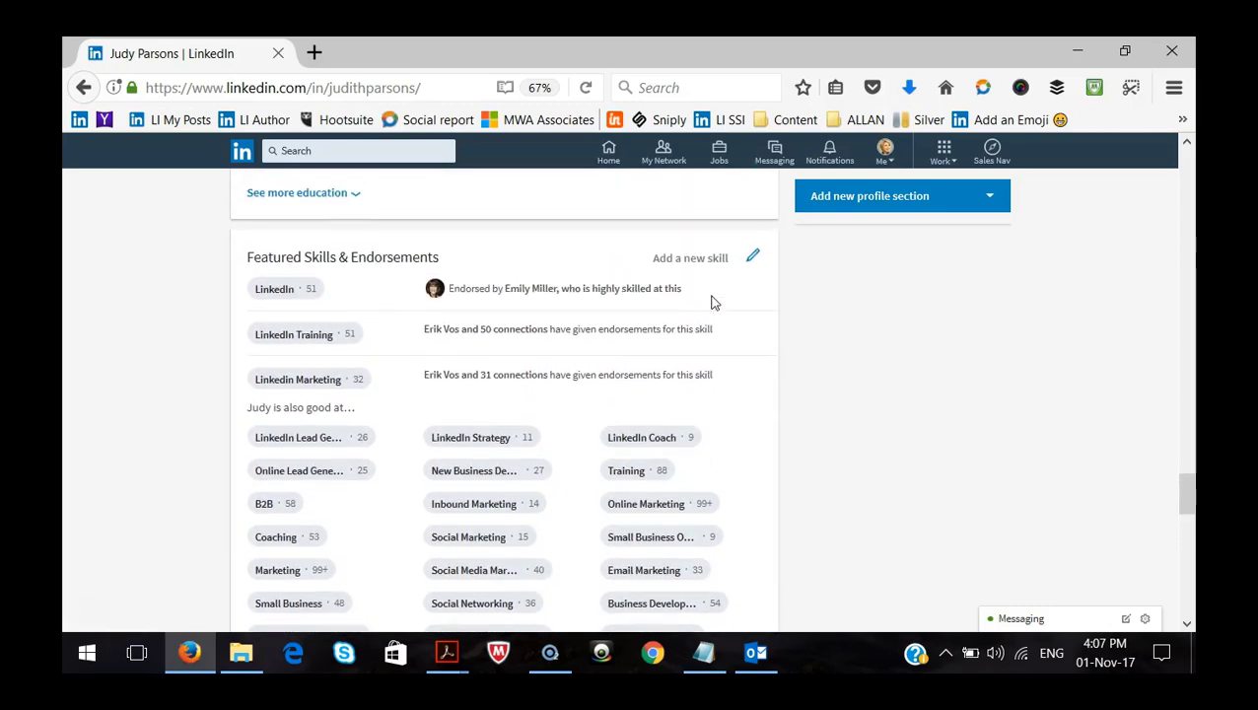
click(755, 259)
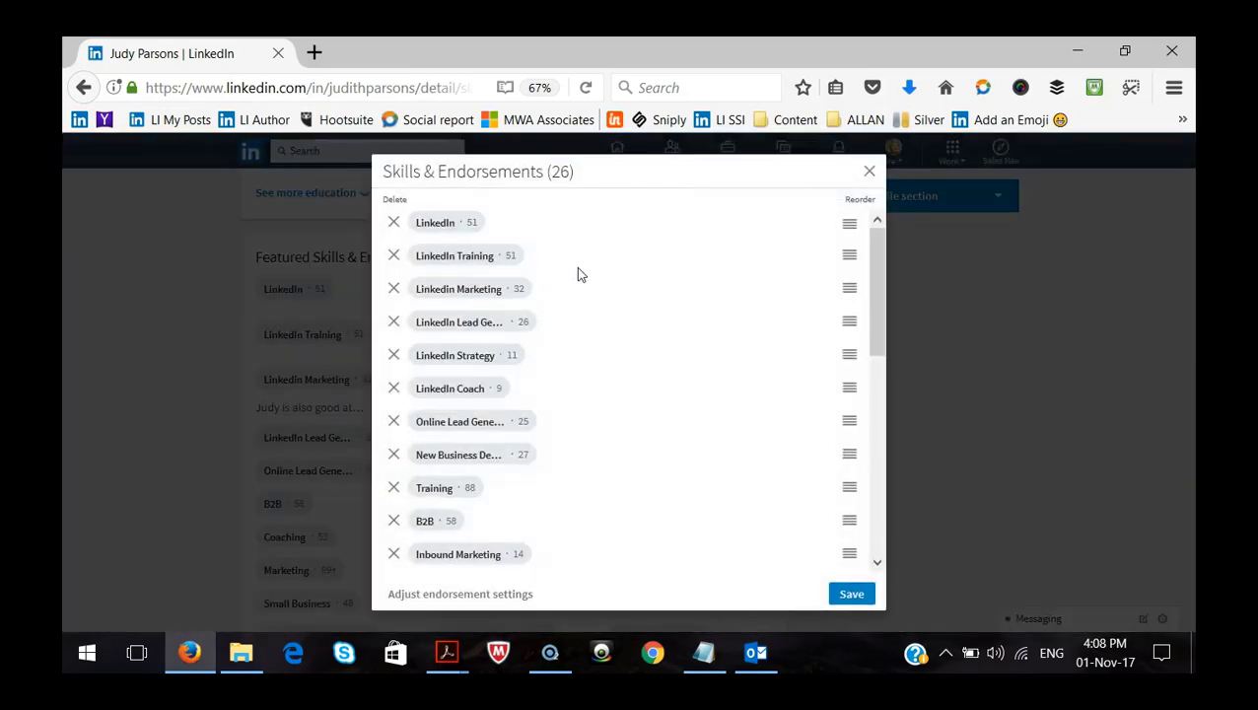
drag(843, 209, 877, 201)
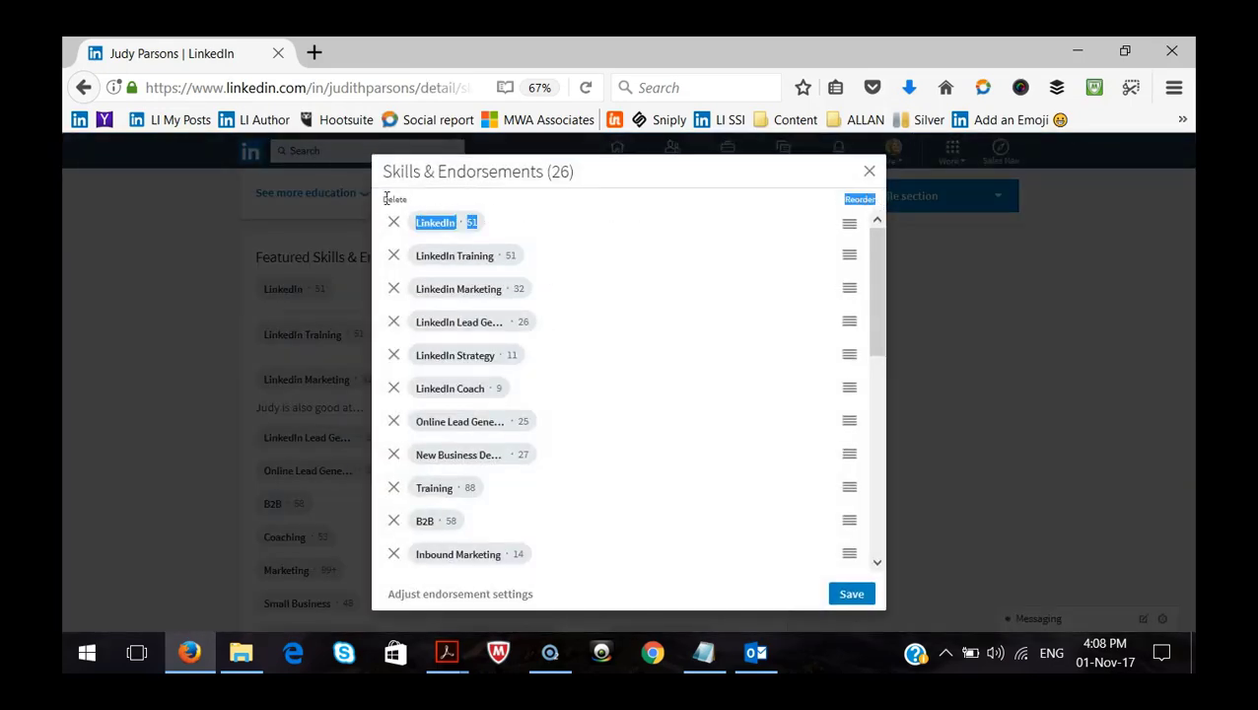
drag(385, 199, 405, 200)
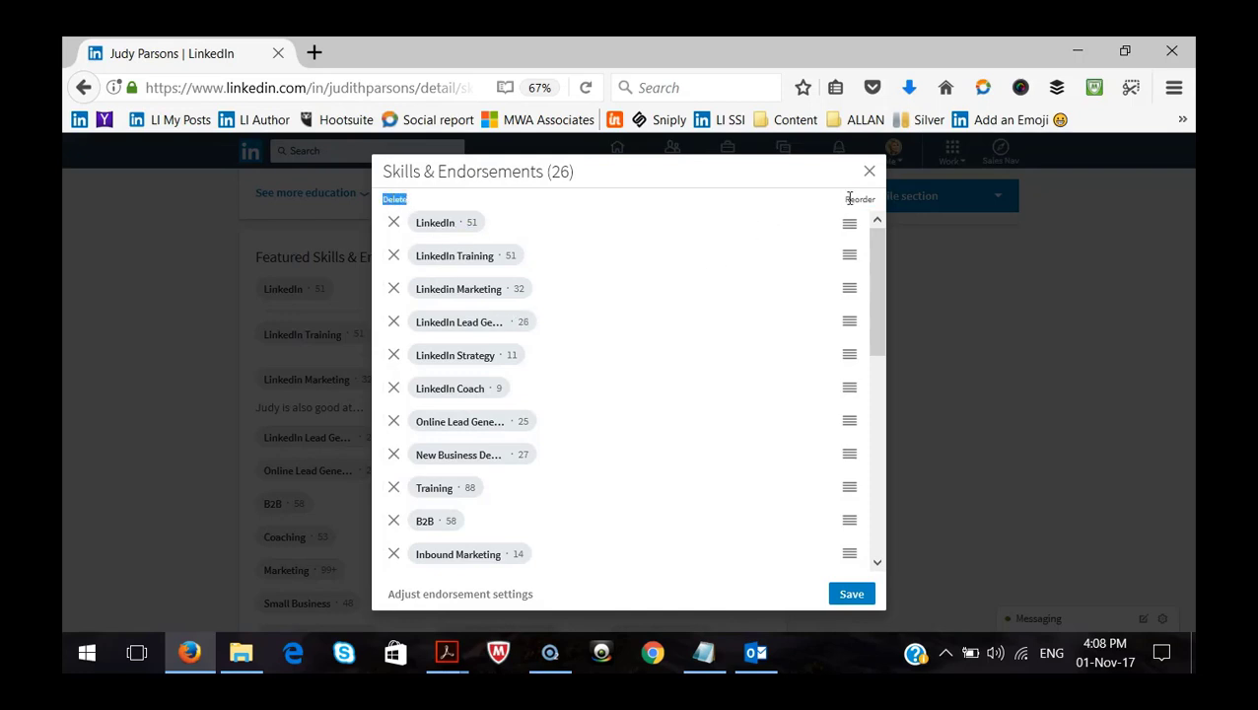
click(366, 222)
drag(844, 486, 818, 478)
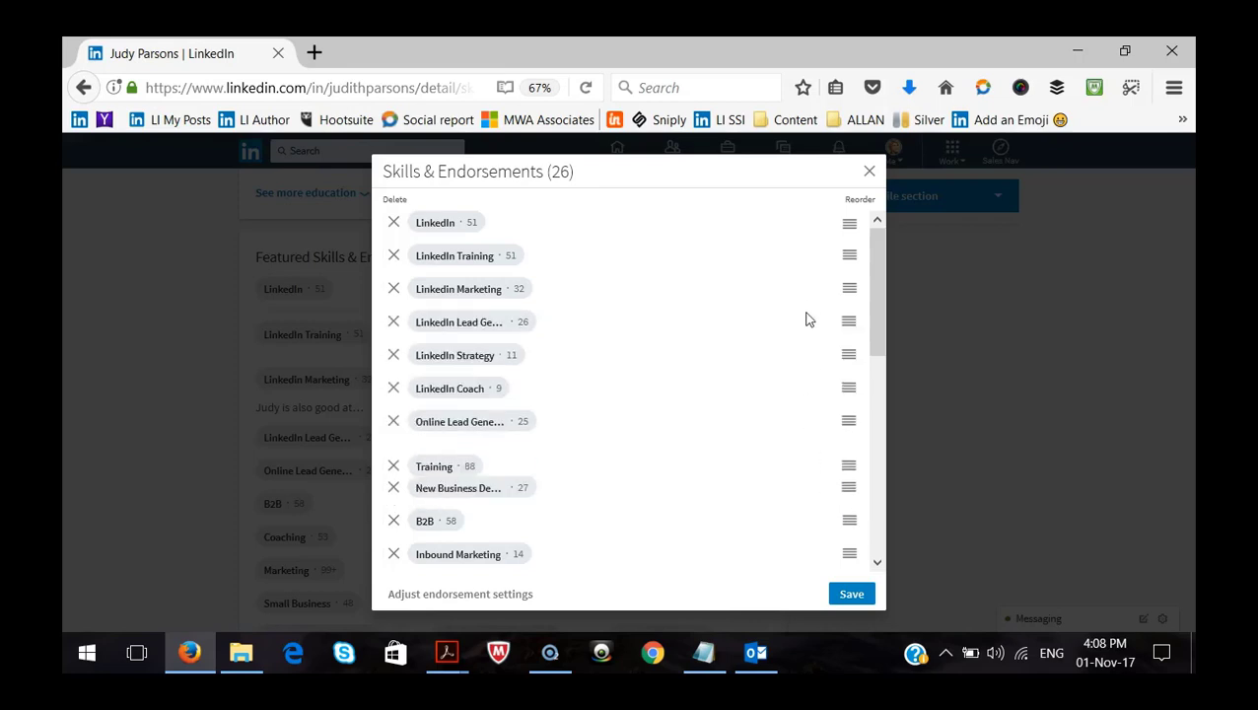
drag(744, 335, 569, 200)
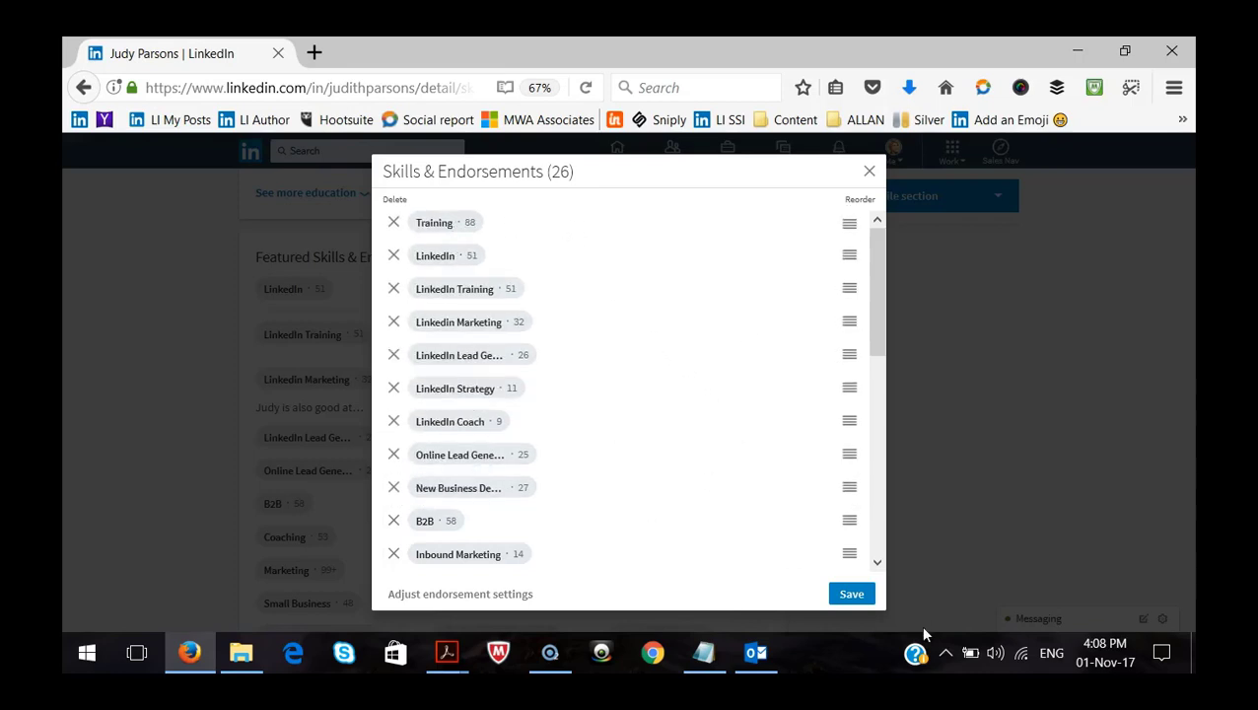
click(853, 594)
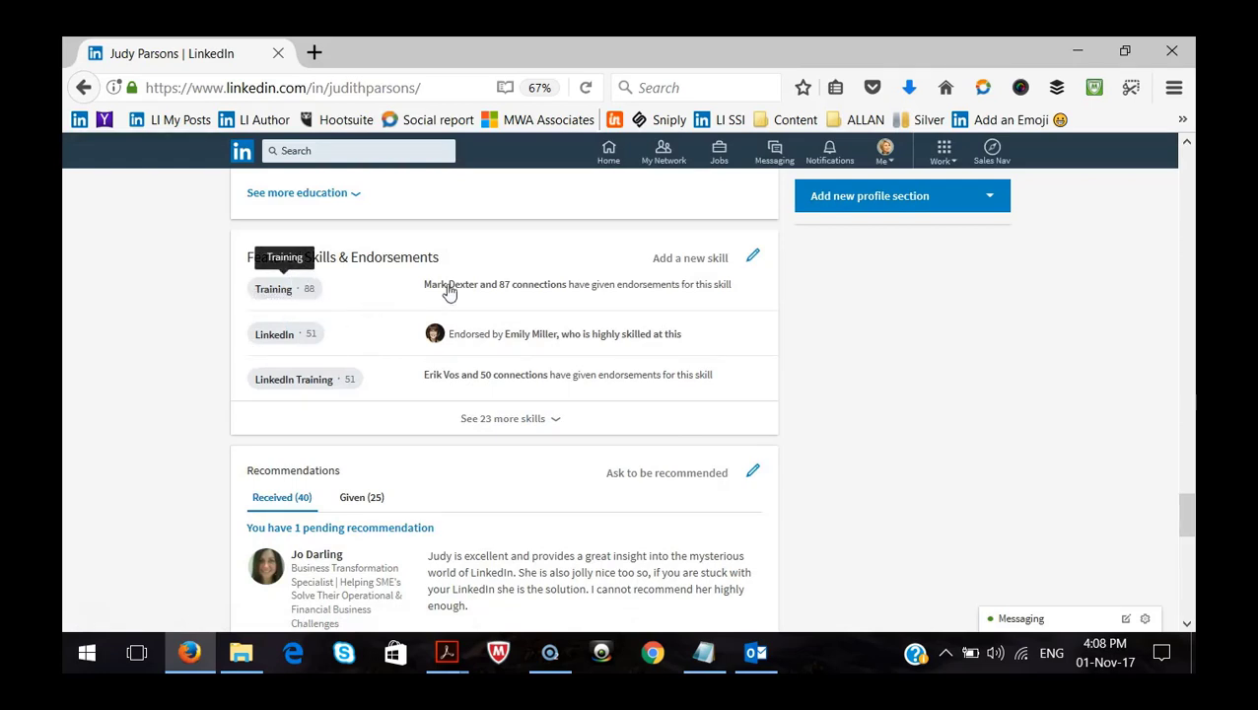
Add the suggested skill Online Advertising to the profile, finding it by searching for "Adv"
click(676, 264)
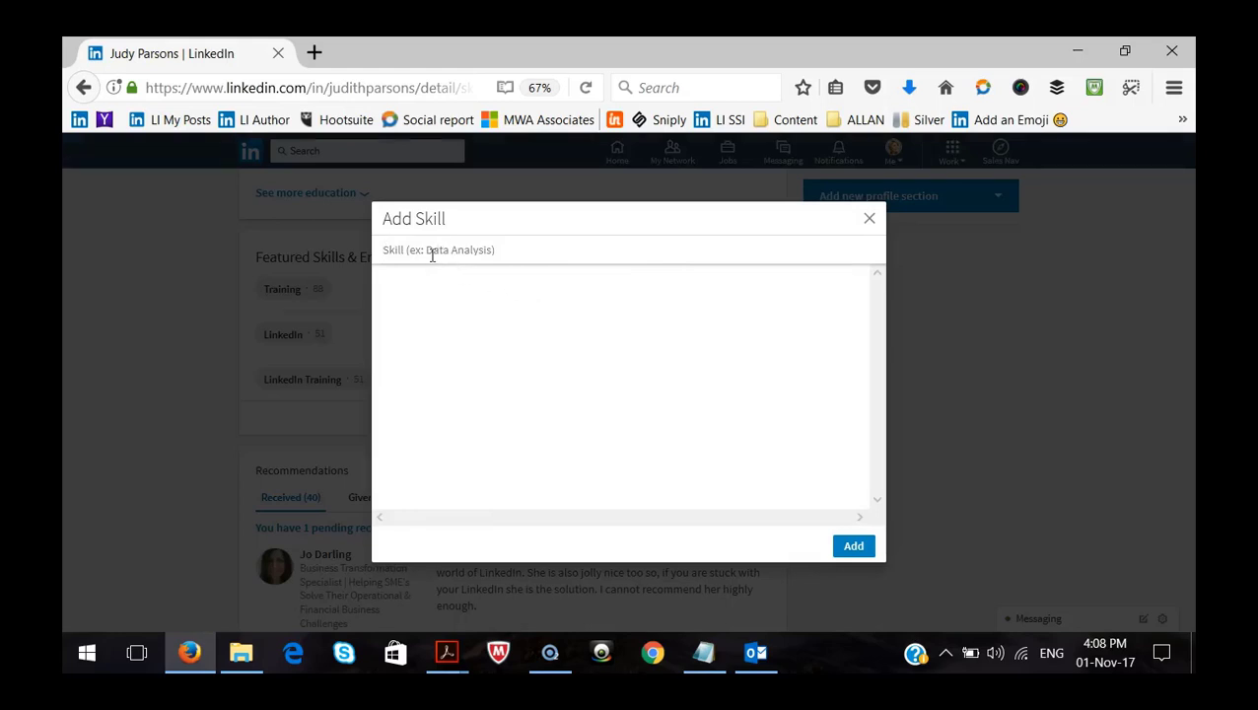
text(Adv)
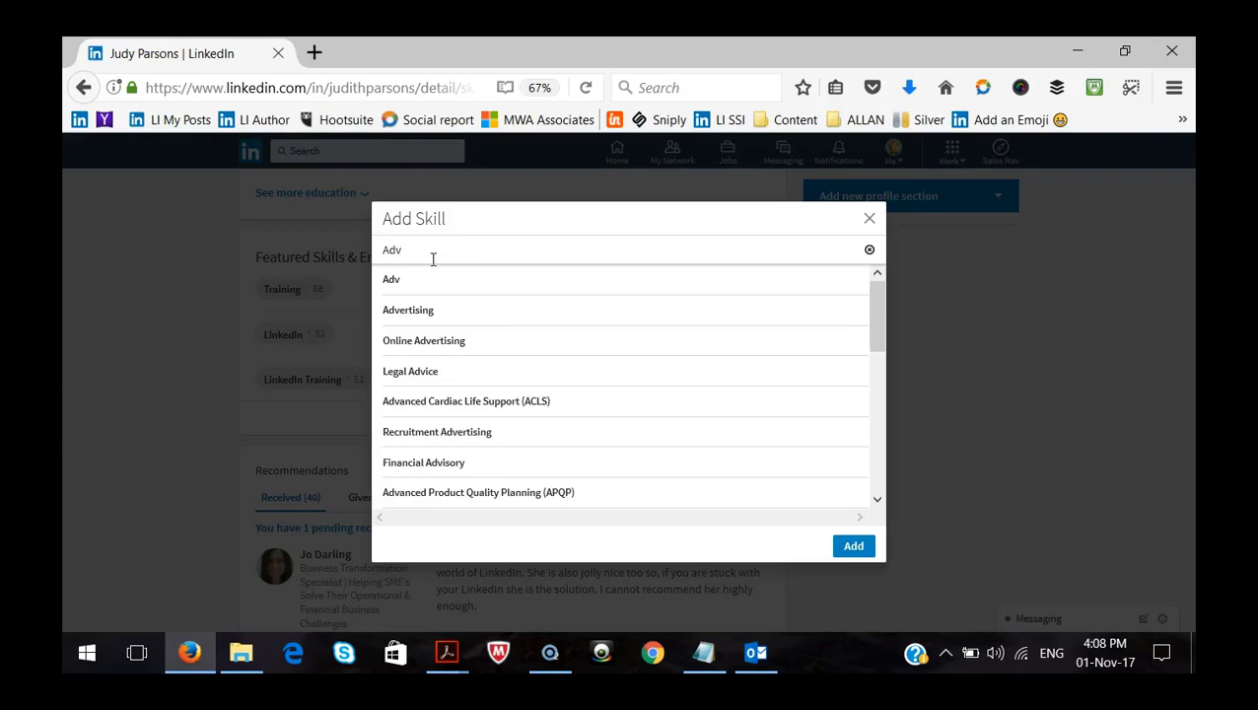
click(399, 345)
click(840, 545)
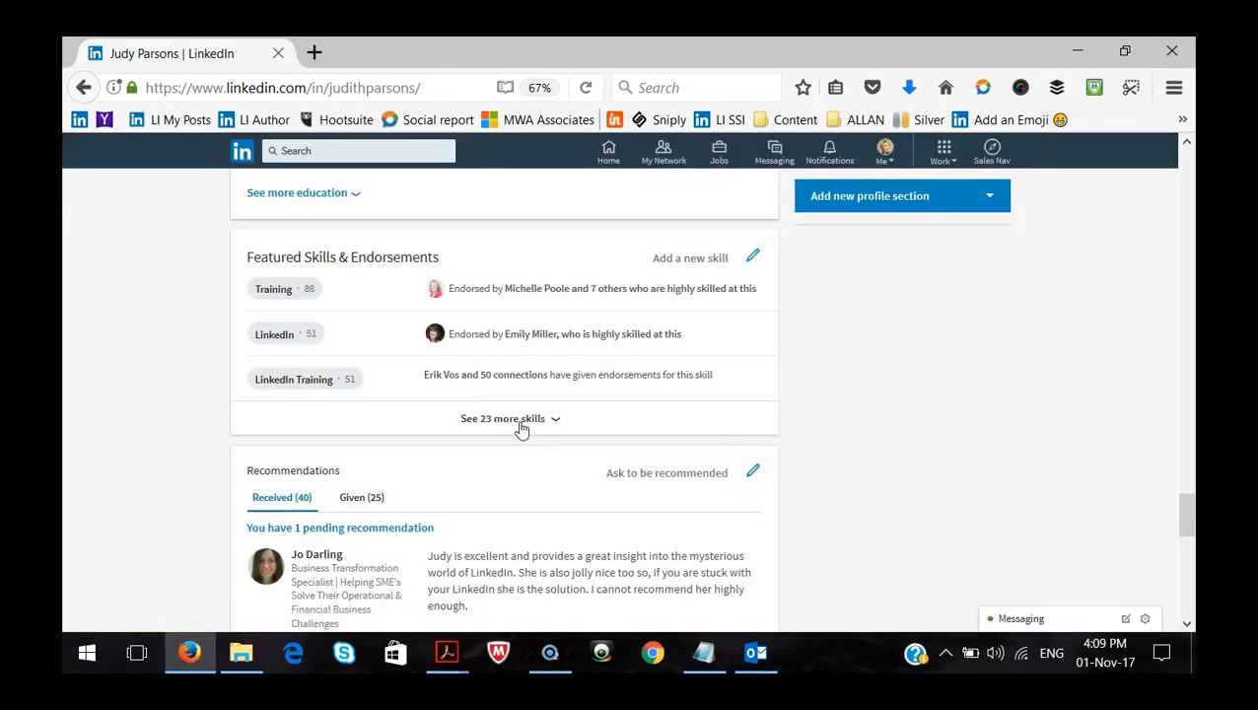
Add a custom skill named "Advertising For Dummies" to the profile
click(687, 261)
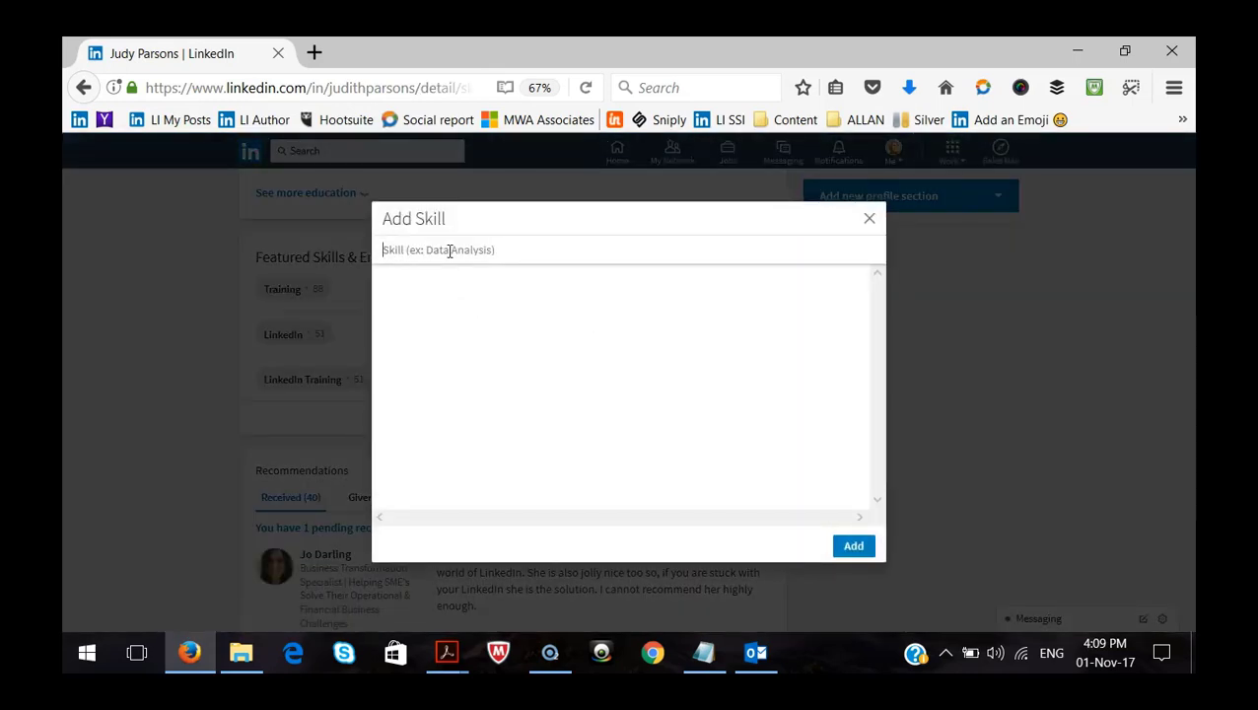
text(A)
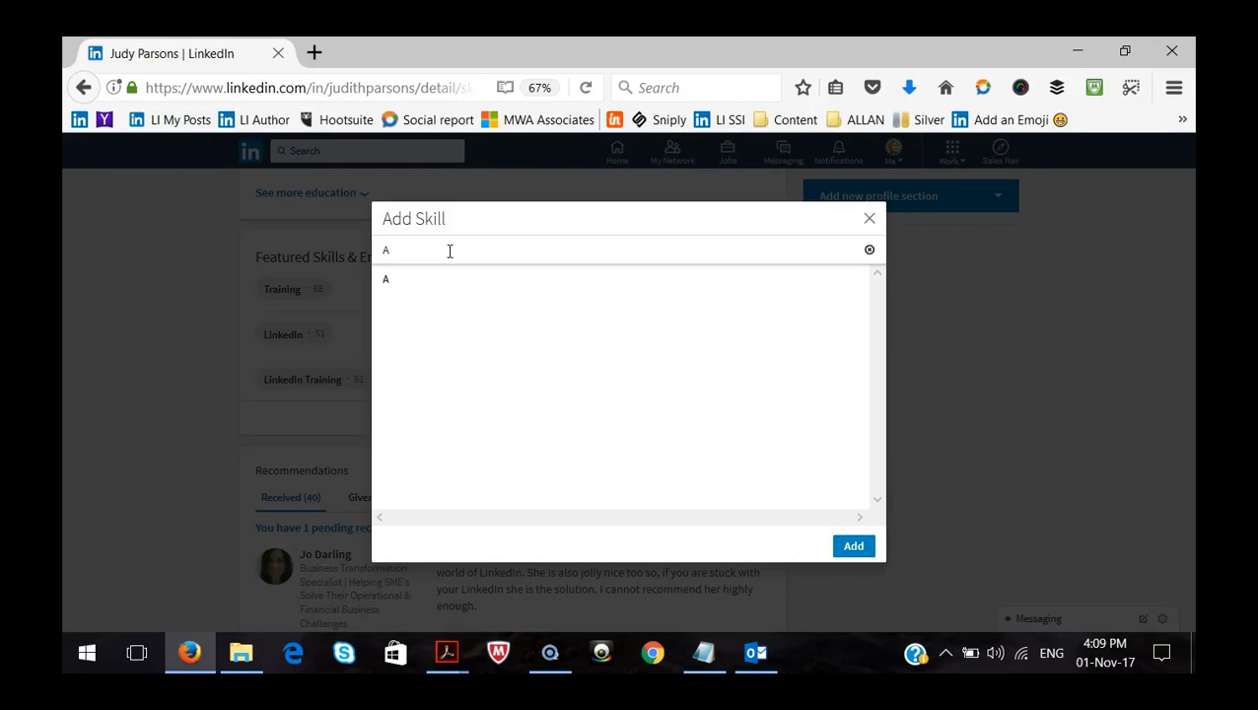
text(dvertising F)
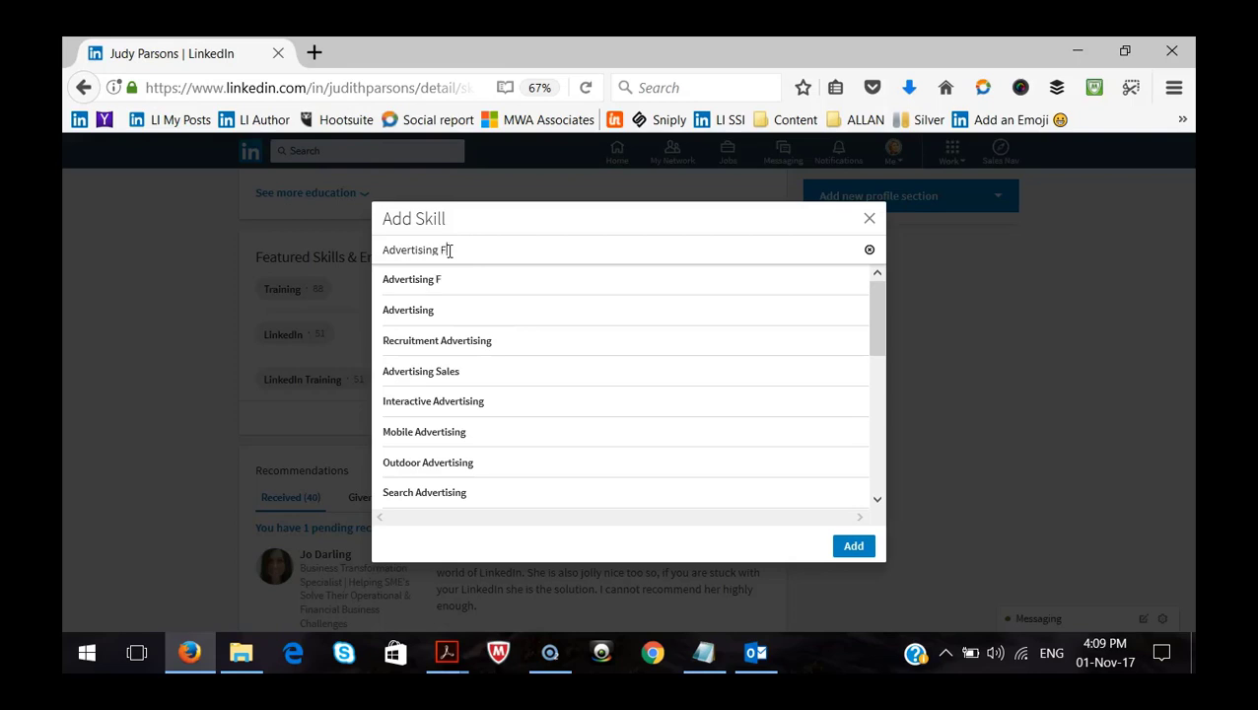
text(or Dummies)
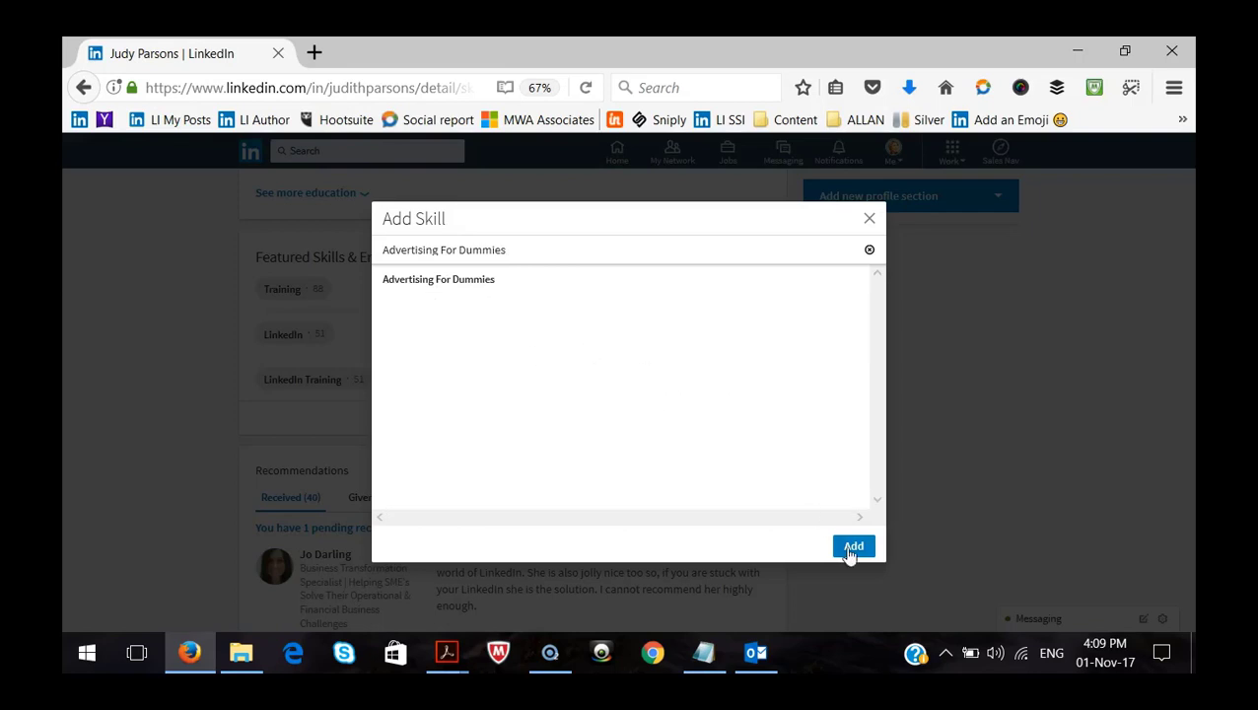
key(Escape)
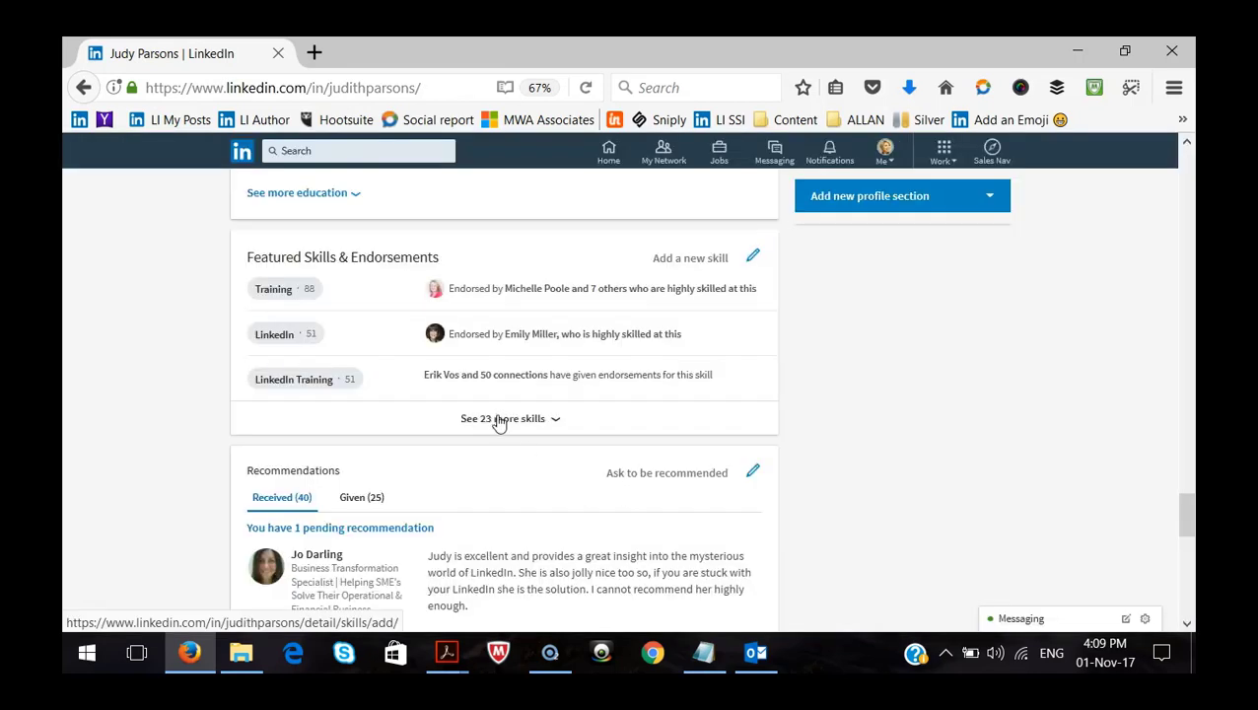
Expand the full skills list and check where the two newly added advertising skills are placed
click(500, 419)
scroll(592, 394, down, 2)
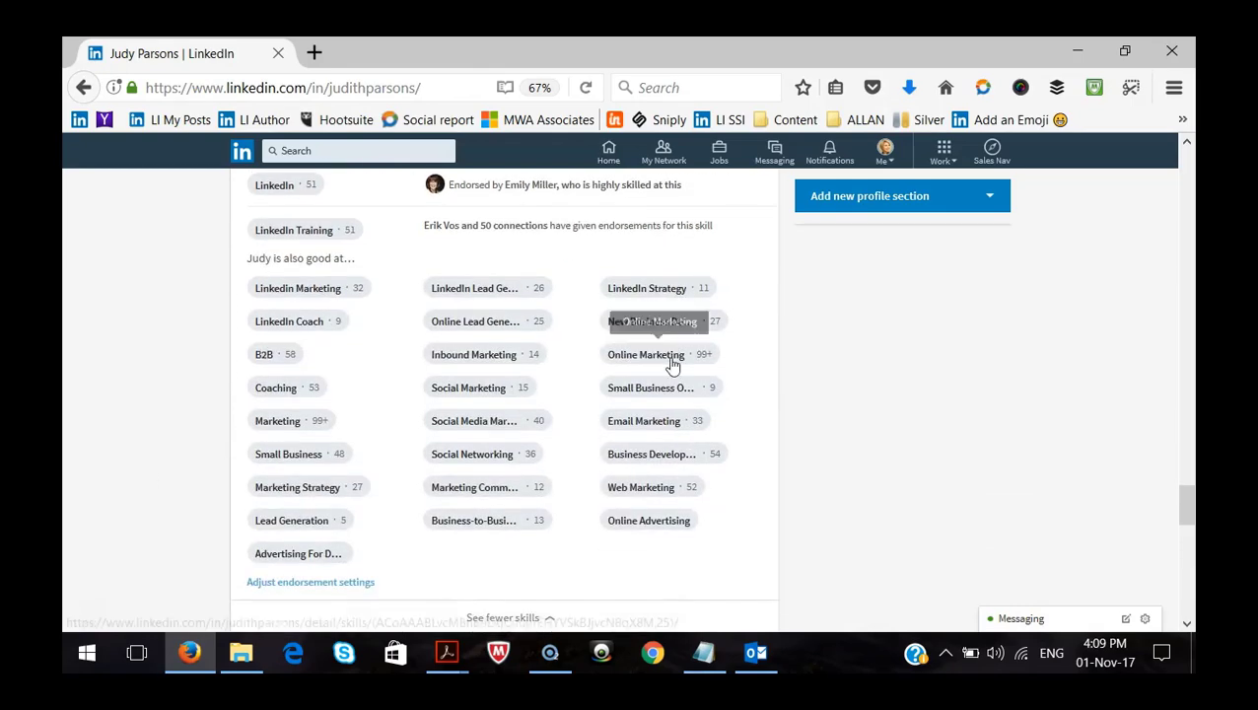
scroll(669, 361, down, 1)
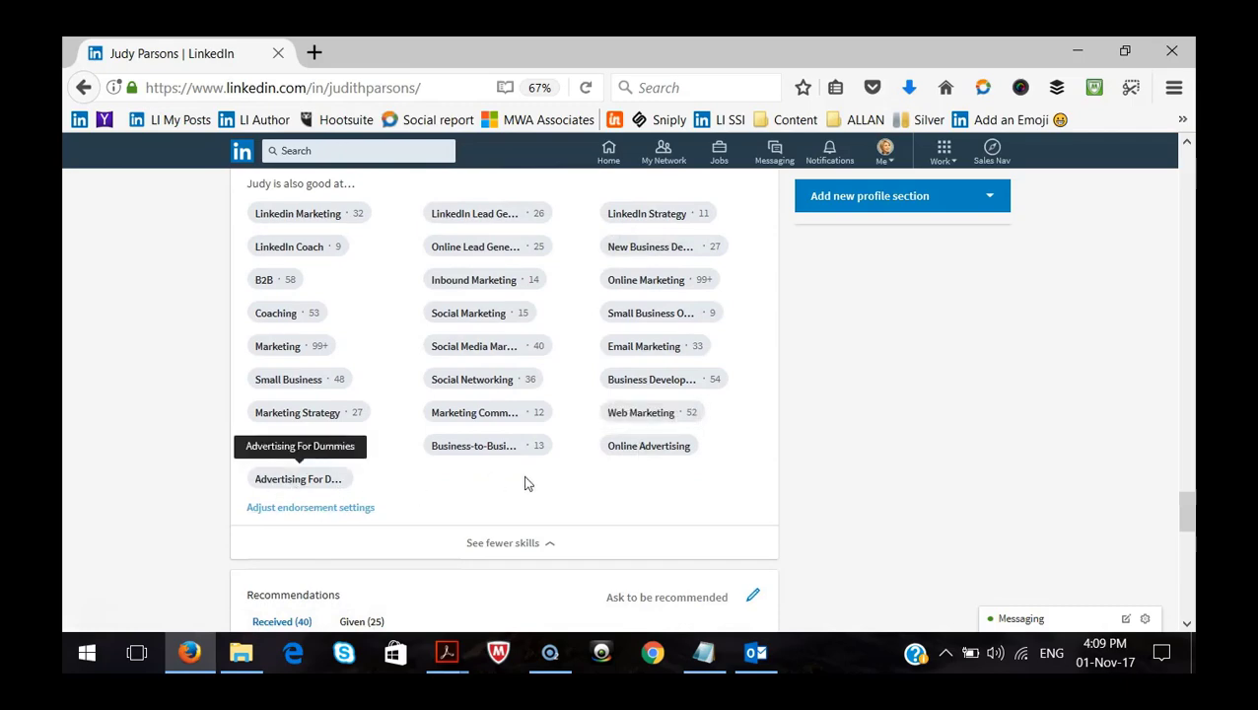
scroll(577, 465, up, 2)
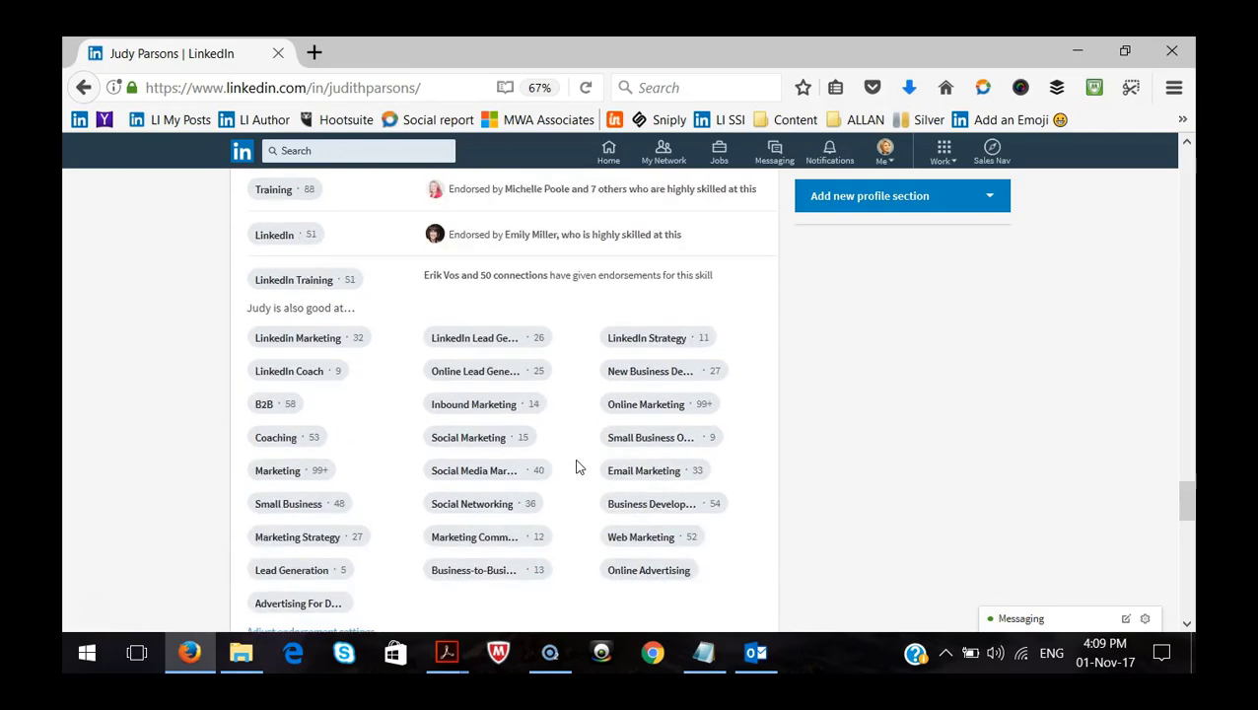
scroll(631, 453, down, 2)
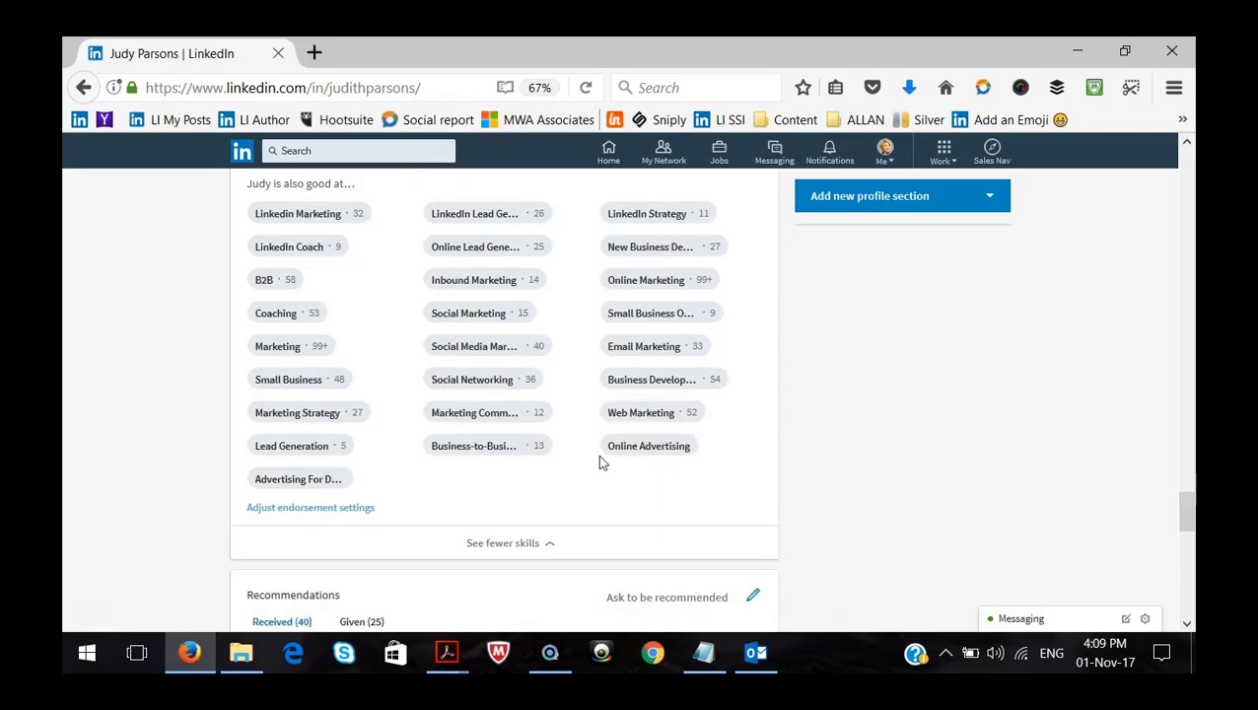
Reorder the skills so that Advertising For Dummies sits second, directly below Training
scroll(601, 463, up, 3)
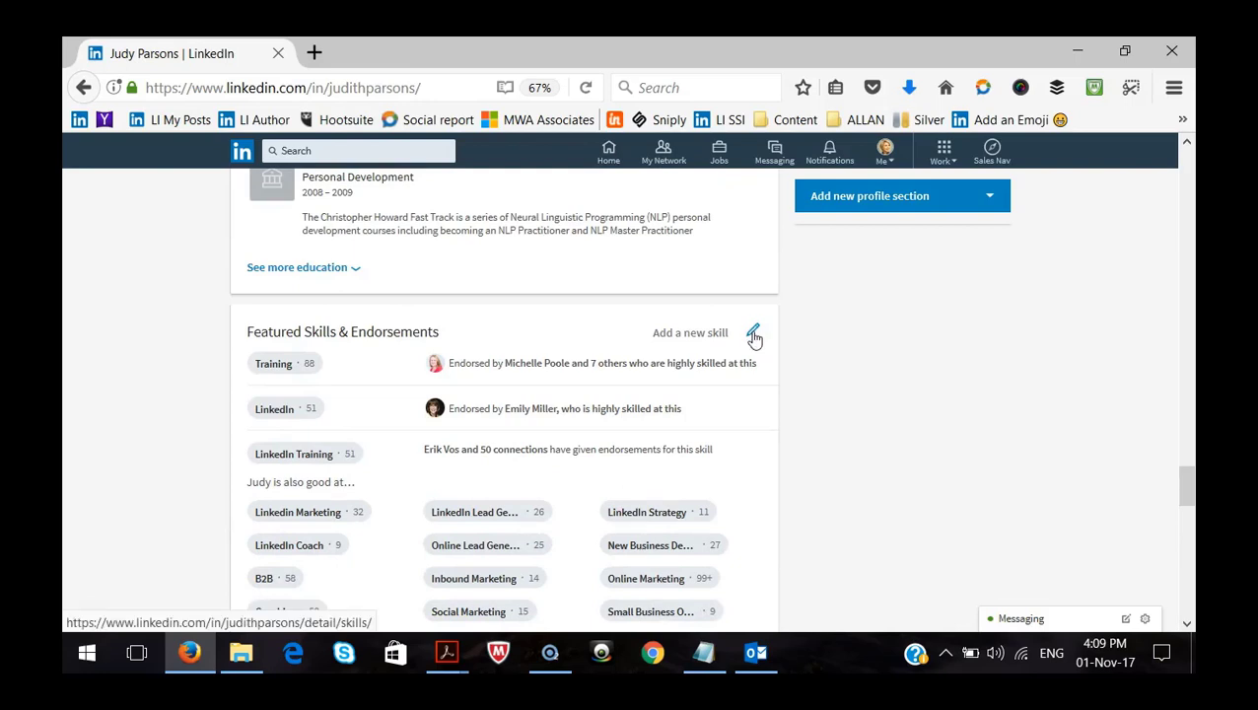
click(753, 337)
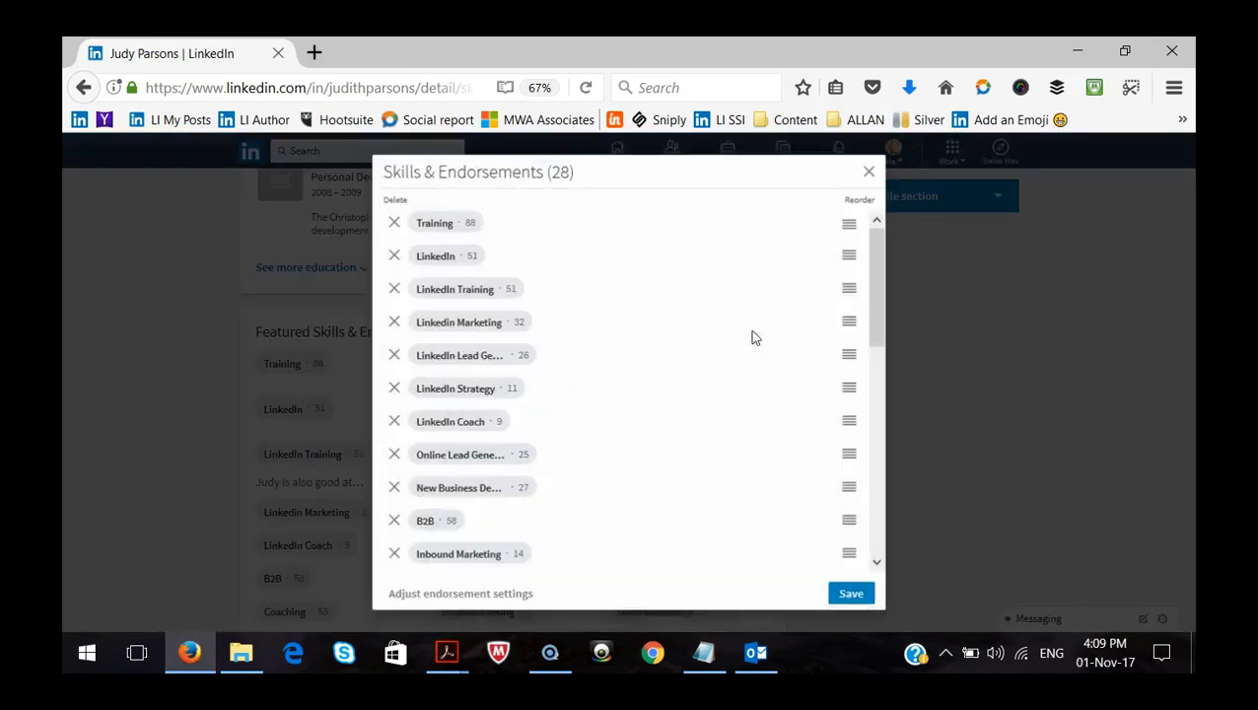
mouse_move(868, 321)
mouse_down()
mouse_move(867, 539)
mouse_move(850, 561)
mouse_move(808, 483)
mouse_move(798, 357)
mouse_up()
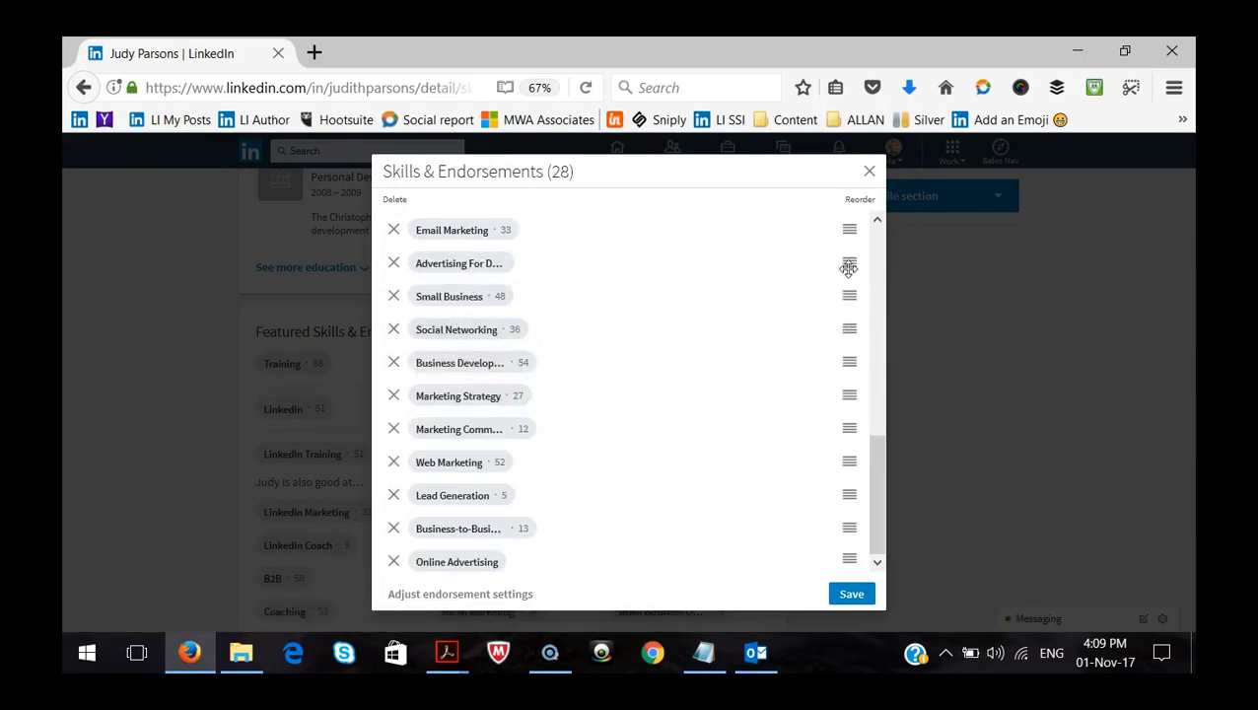
drag(849, 267, 795, 261)
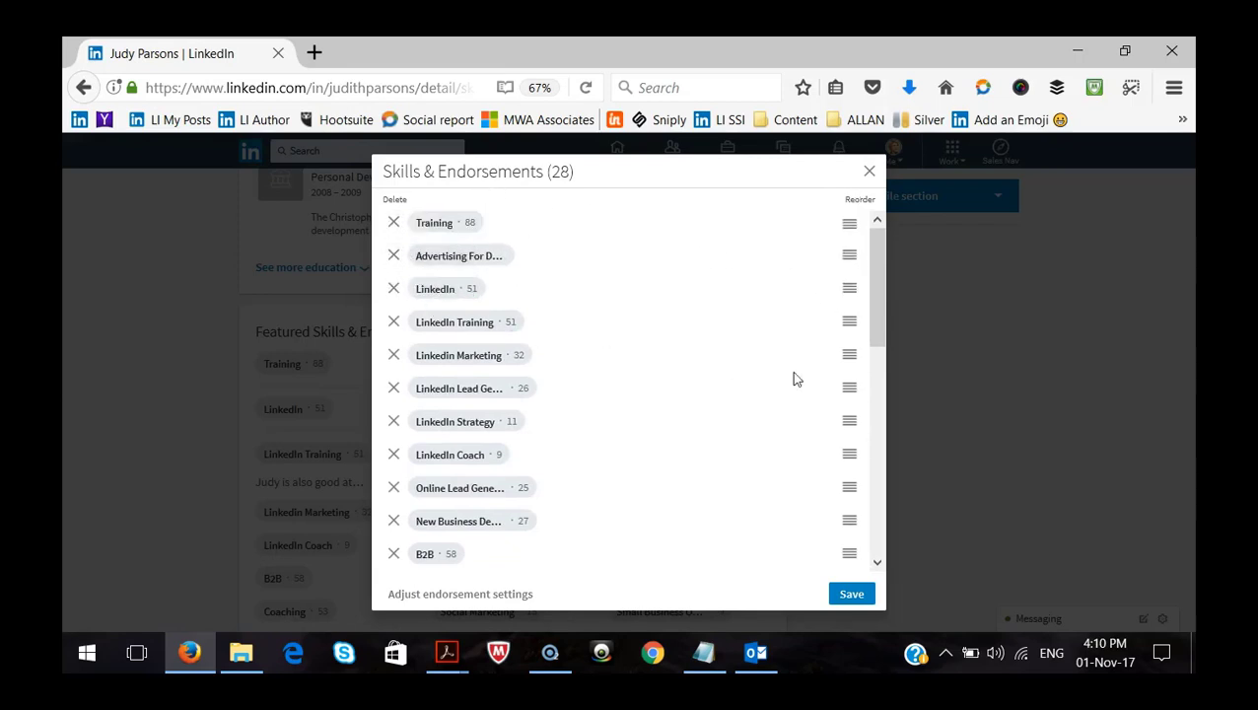
Delete the Online Advertising skill from the end of the list and save the skill changes
drag(877, 312, 873, 513)
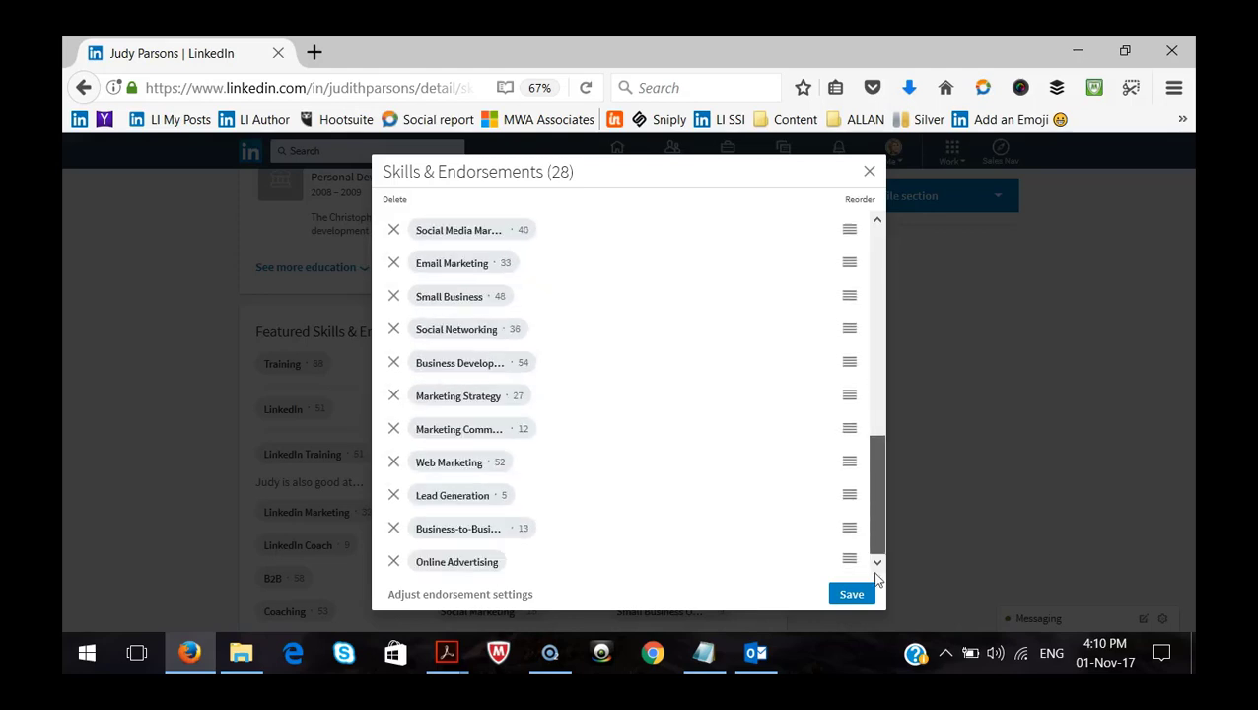
click(393, 563)
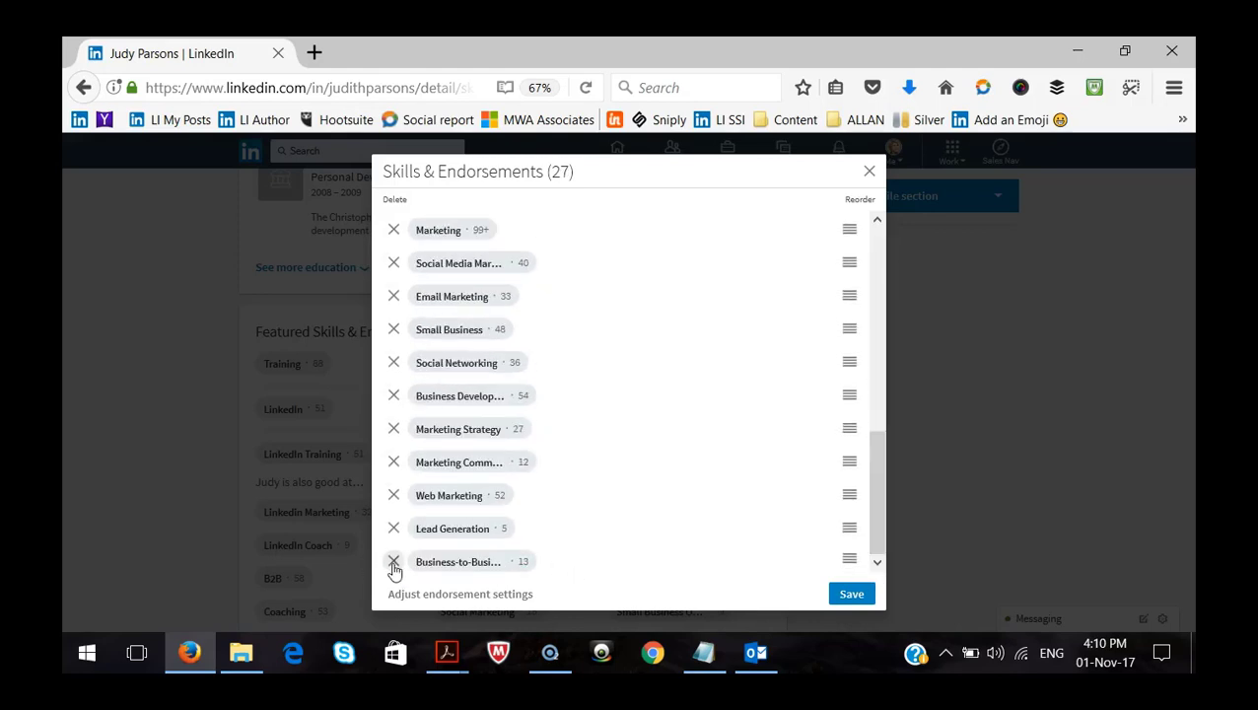
click(850, 595)
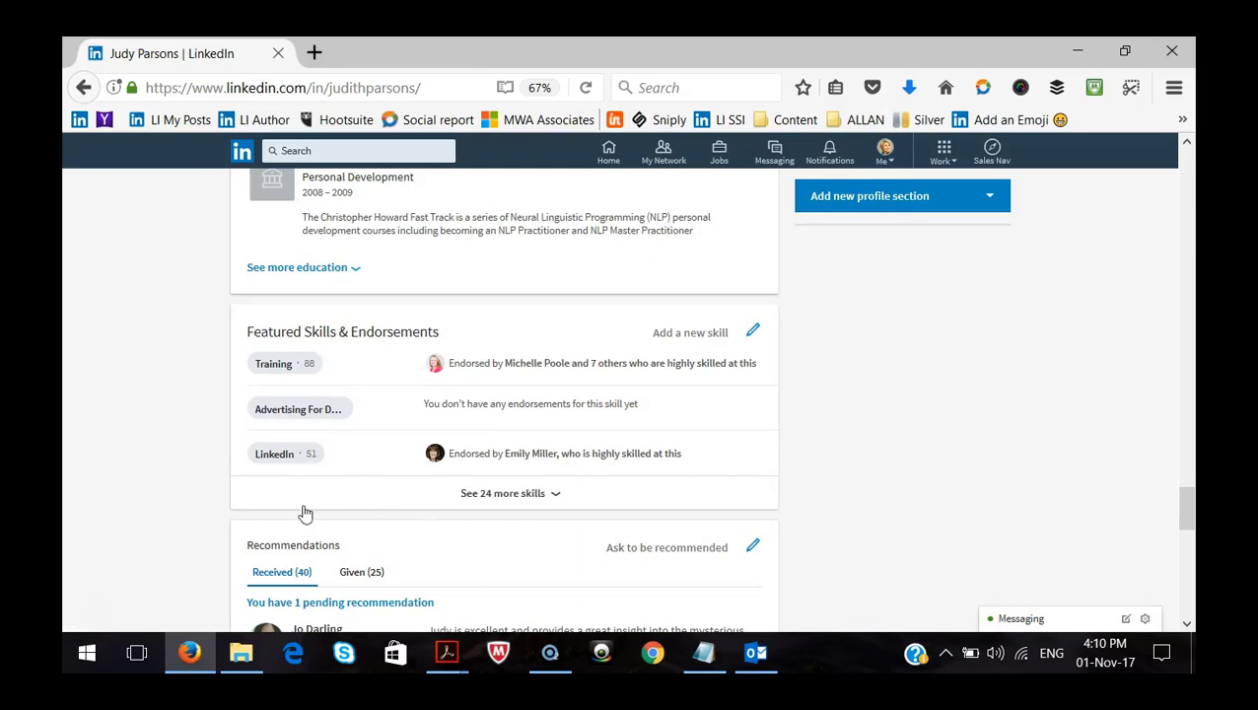
Review the endorsement settings found below the expanded skills list, and close them without changing any option
click(500, 492)
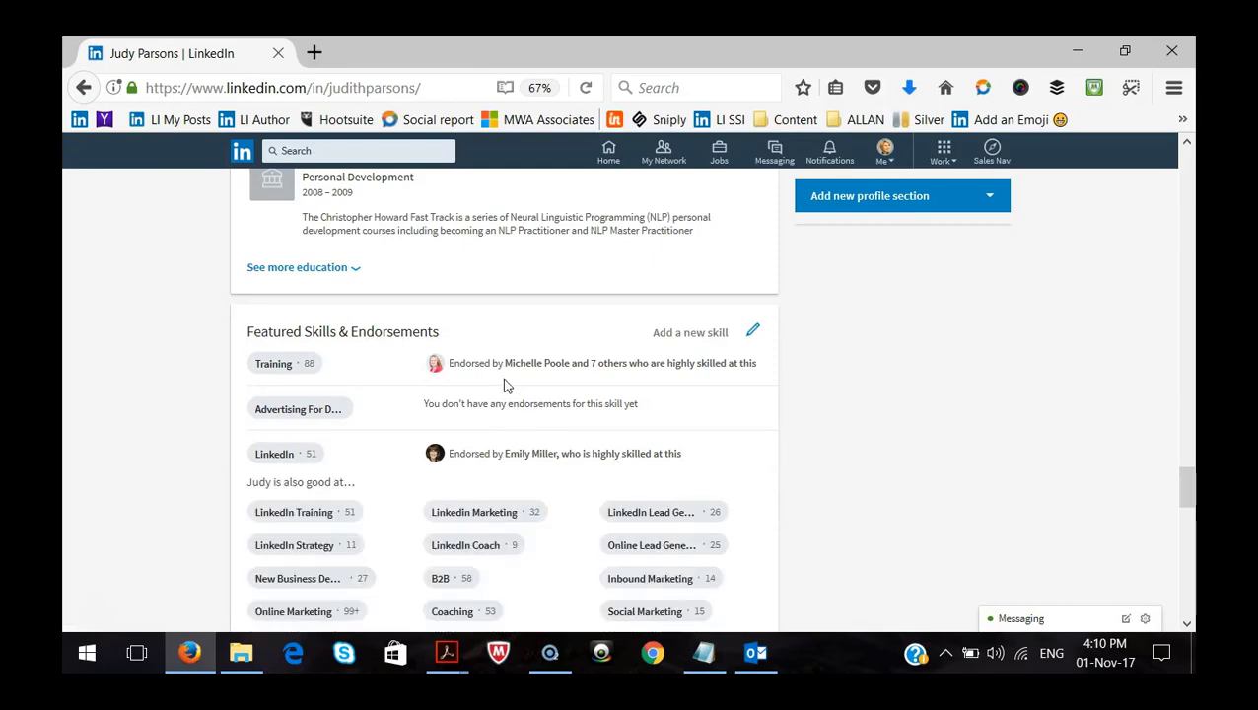
scroll(483, 399, down, 5)
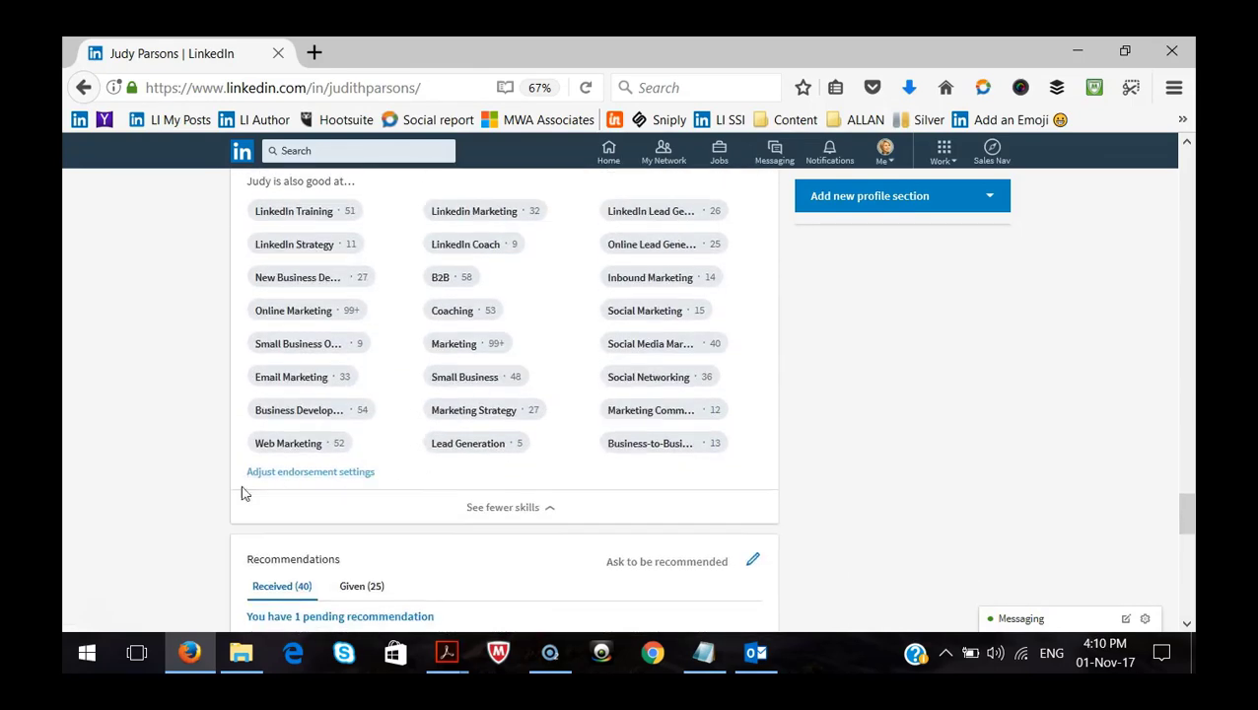
scroll(244, 492, down, 1)
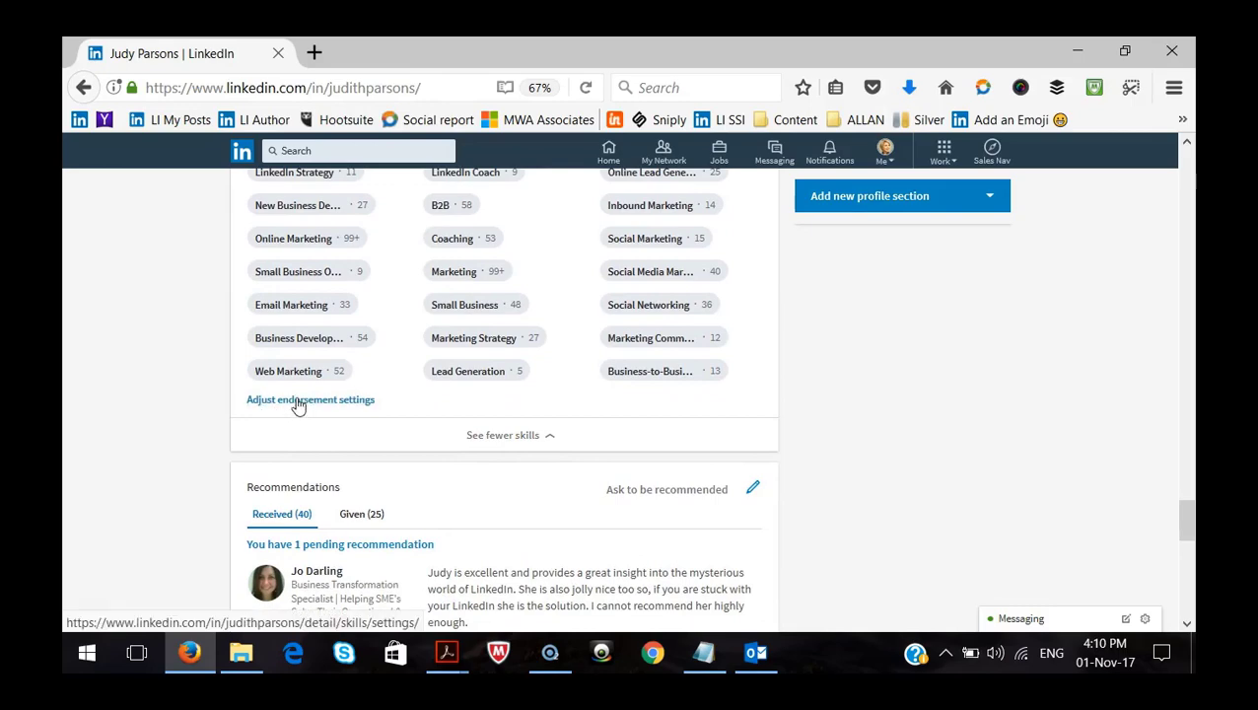
click(298, 400)
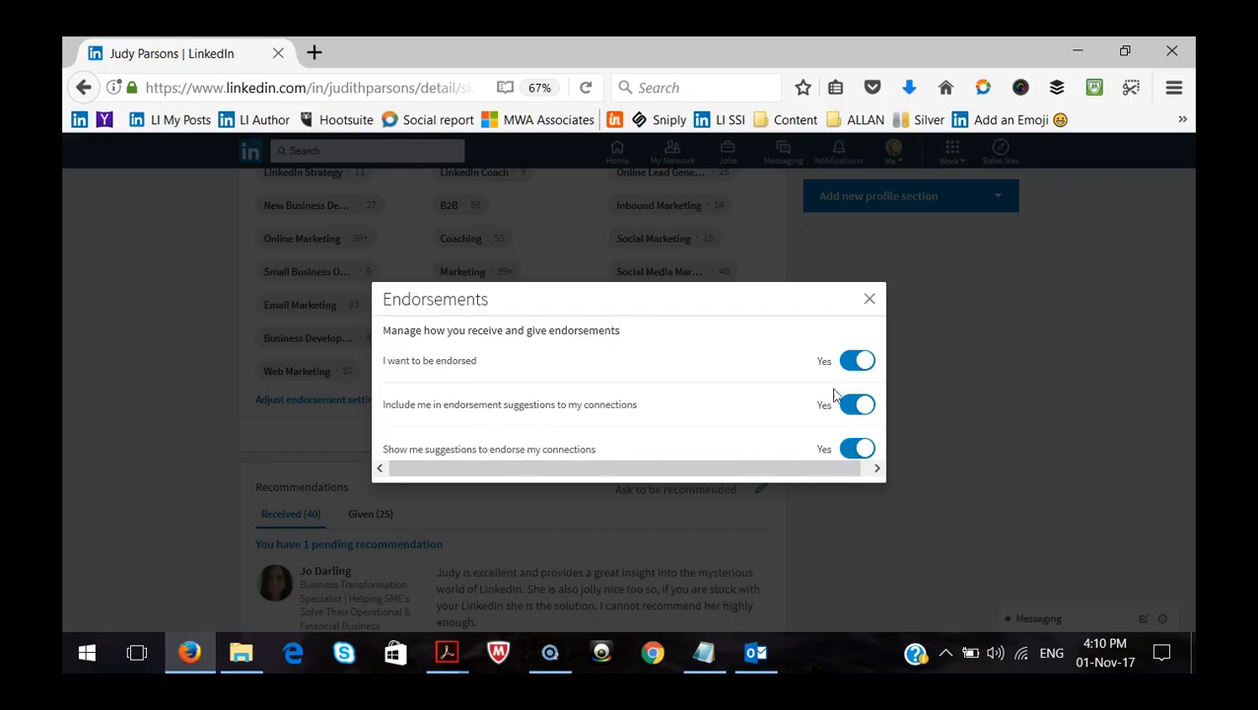
click(868, 300)
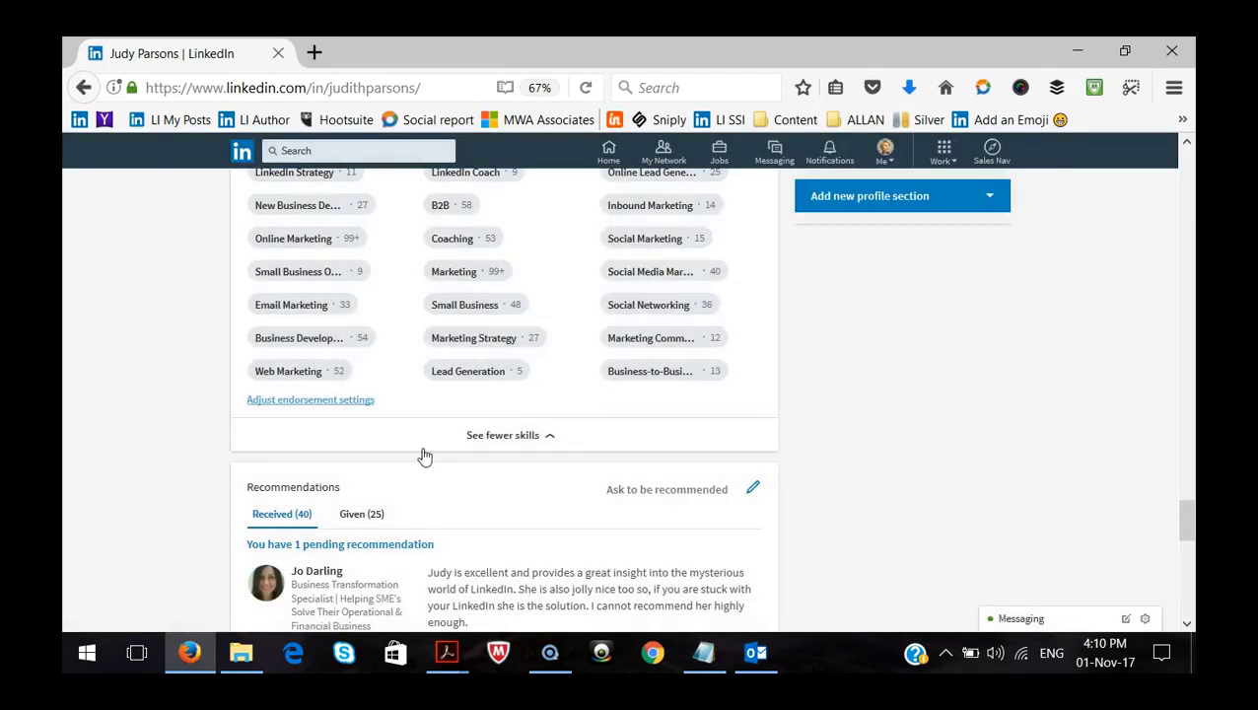